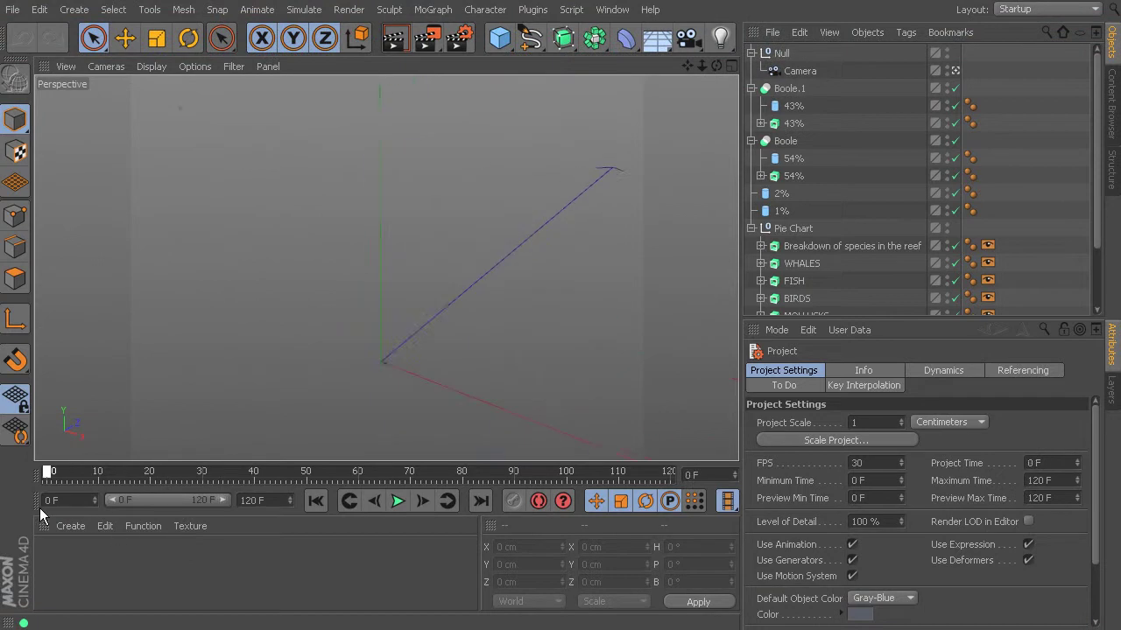
Preview the pie chart animation by scrubbing through the timeline up to frame 90.
{"action": "left_click_drag", "start_coordinate": [46, 513], "coordinate": [200, 574]}
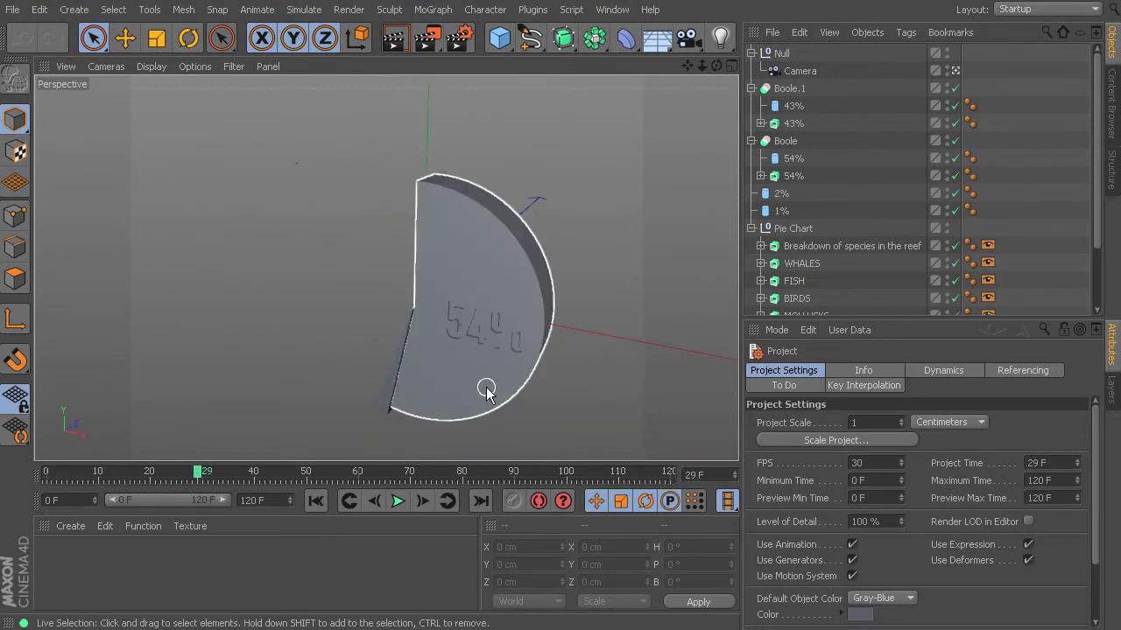
{"action": "left_click", "coordinate": [302, 389]}
{"action": "left_click", "coordinate": [203, 471]}
{"action": "left_click_drag", "start_coordinate": [201, 468], "coordinate": [517, 497]}
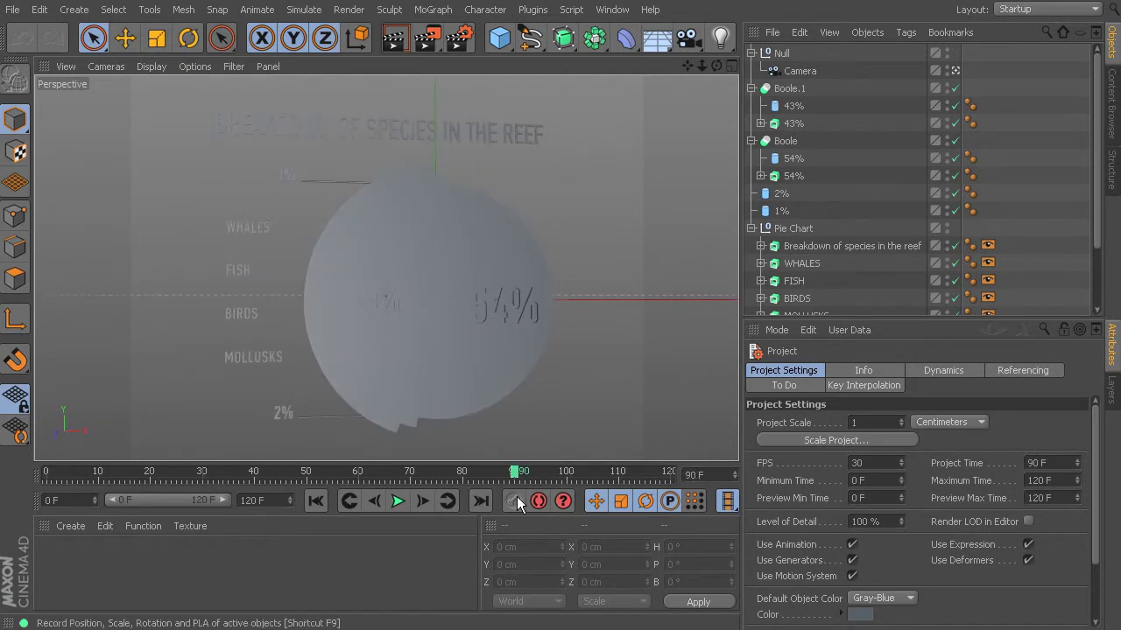
Switch to the open 12_End.c4d project and move its line graph animation to frame 66.
{"action": "left_click", "coordinate": [613, 9]}
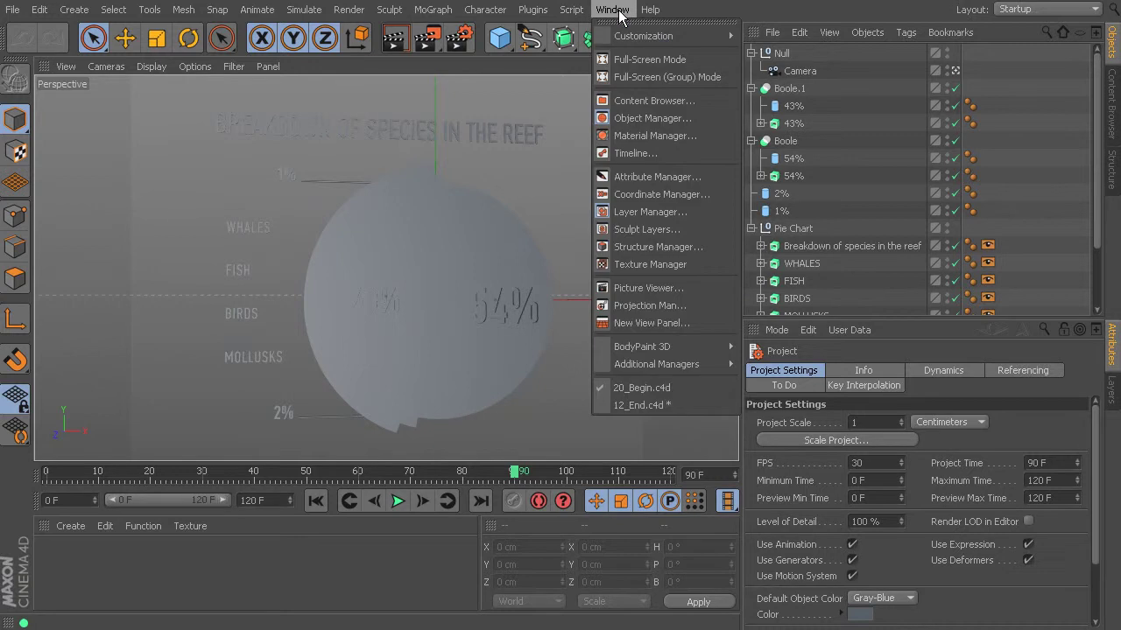
{"action": "left_click", "coordinate": [644, 408]}
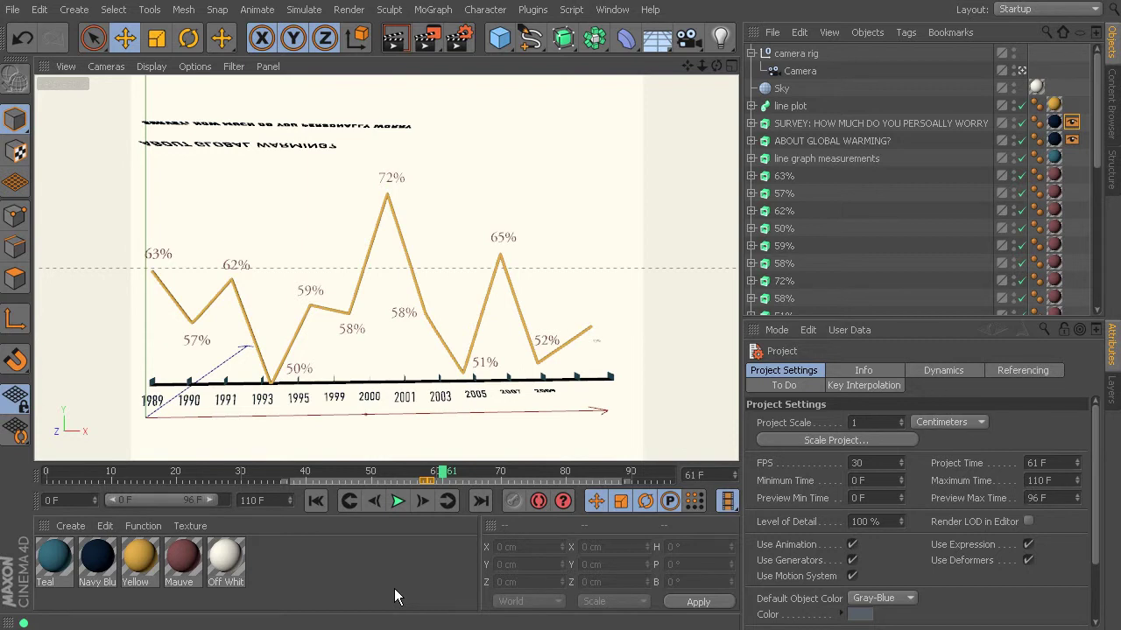
{"action": "mouse_move", "coordinate": [443, 474]}
{"action": "left_mouse_down"}
{"action": "mouse_move", "coordinate": [385, 468]}
{"action": "mouse_move", "coordinate": [480, 477]}
{"action": "left_mouse_up"}
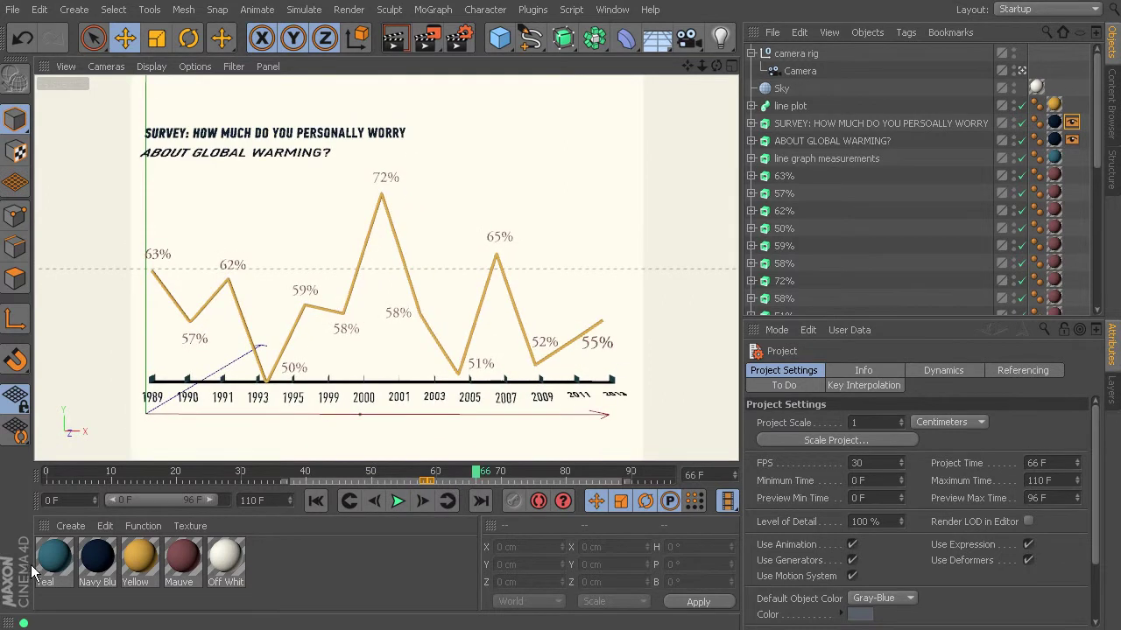
Save all materials of the line graph project as textures.C4D in the Reference Files folder.
{"action": "left_click", "coordinate": [68, 525]}
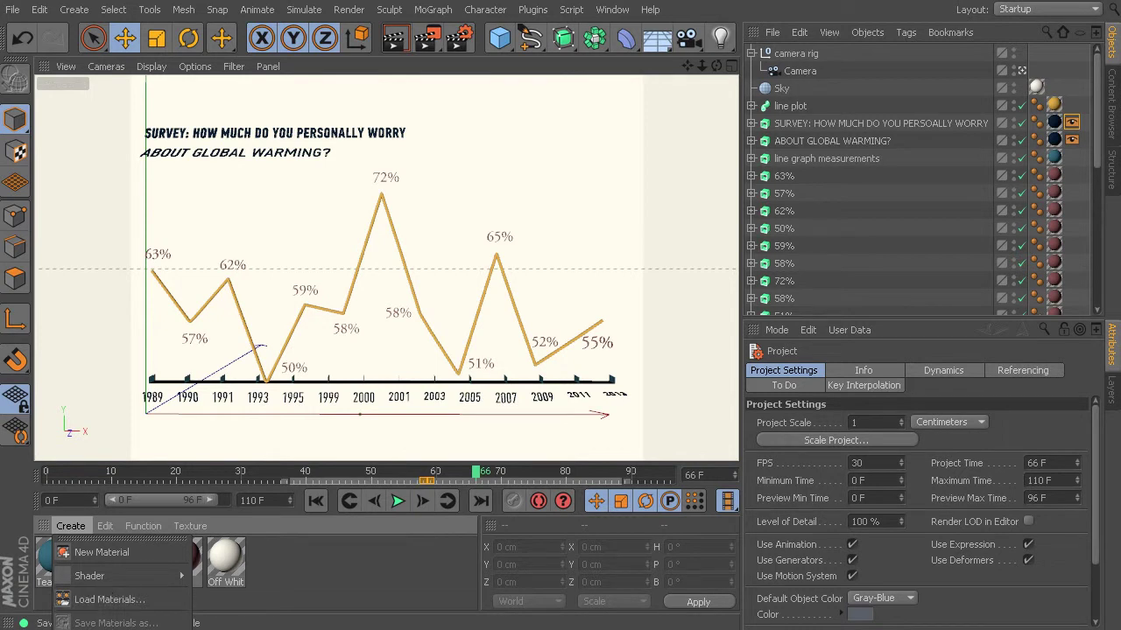
{"action": "left_click", "coordinate": [337, 565]}
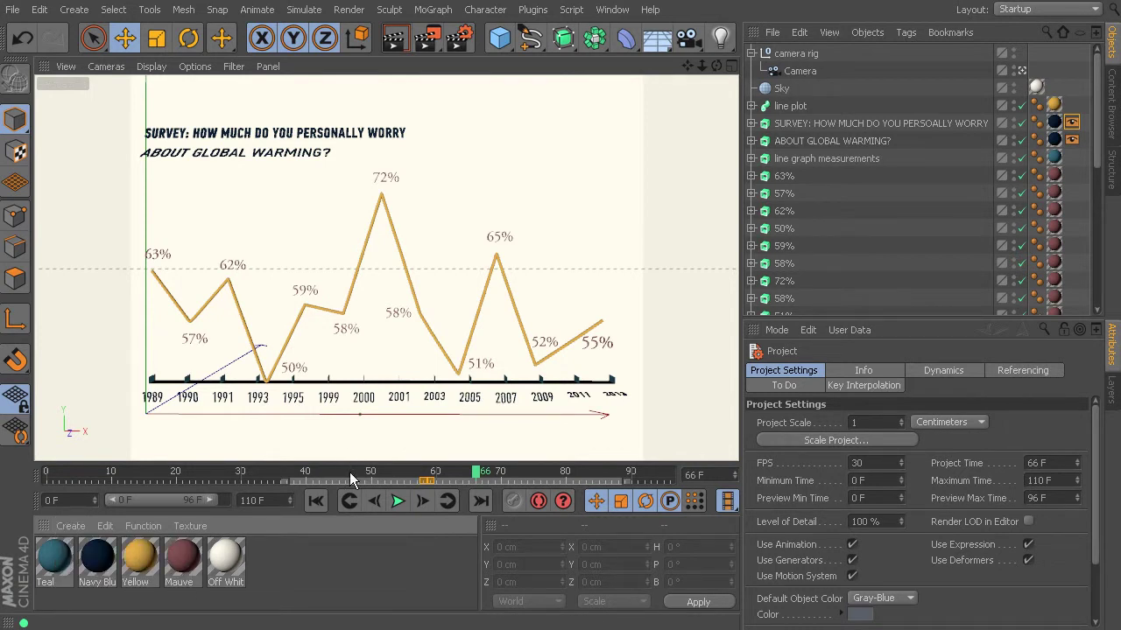
{"action": "left_click_drag", "start_coordinate": [349, 464], "coordinate": [349, 351]}
{"action": "left_click", "coordinate": [68, 413]}
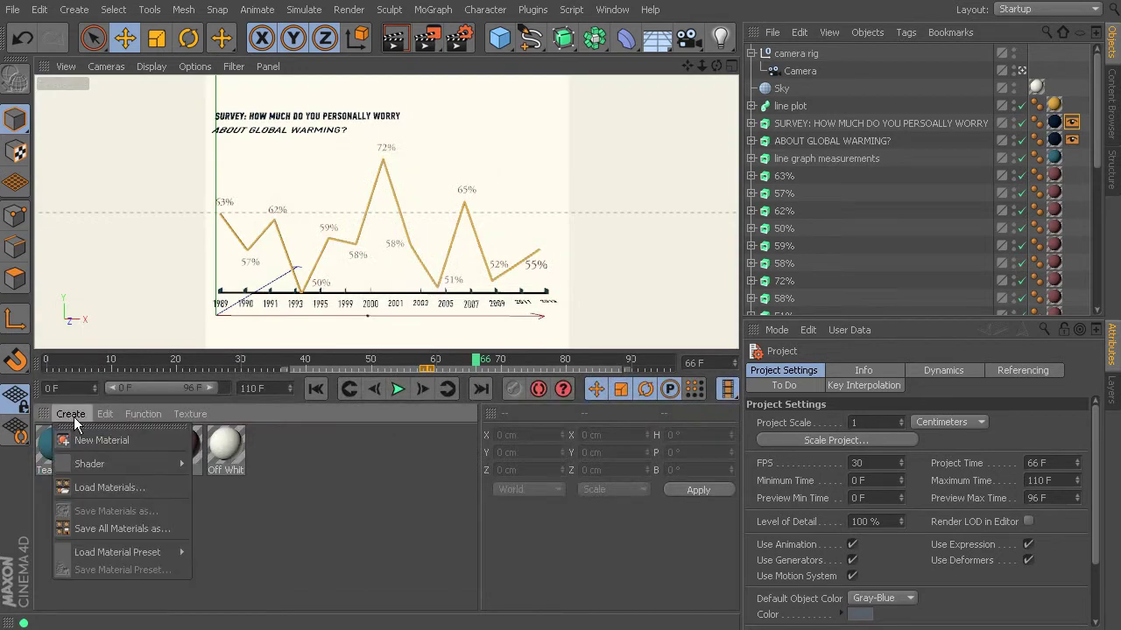
{"action": "left_click", "coordinate": [111, 529]}
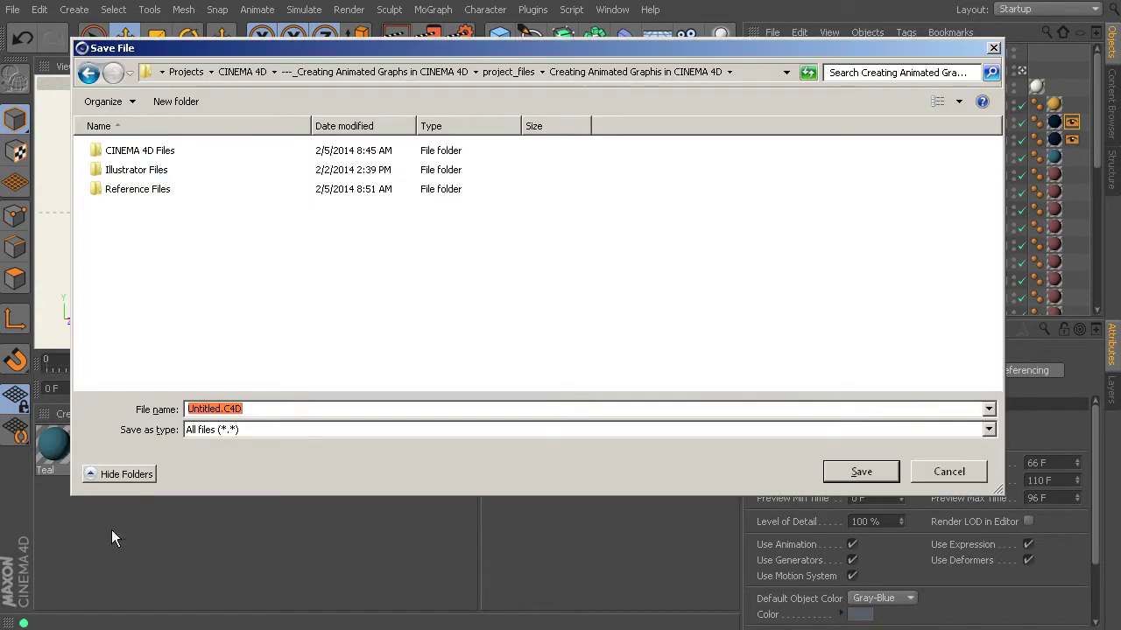
{"action": "double_click", "coordinate": [152, 190]}
{"action": "left_click", "coordinate": [219, 411]}
{"action": "left_click", "coordinate": [219, 411]}
{"action": "double_click", "coordinate": [216, 408]}
{"action": "type", "text": "textures"}
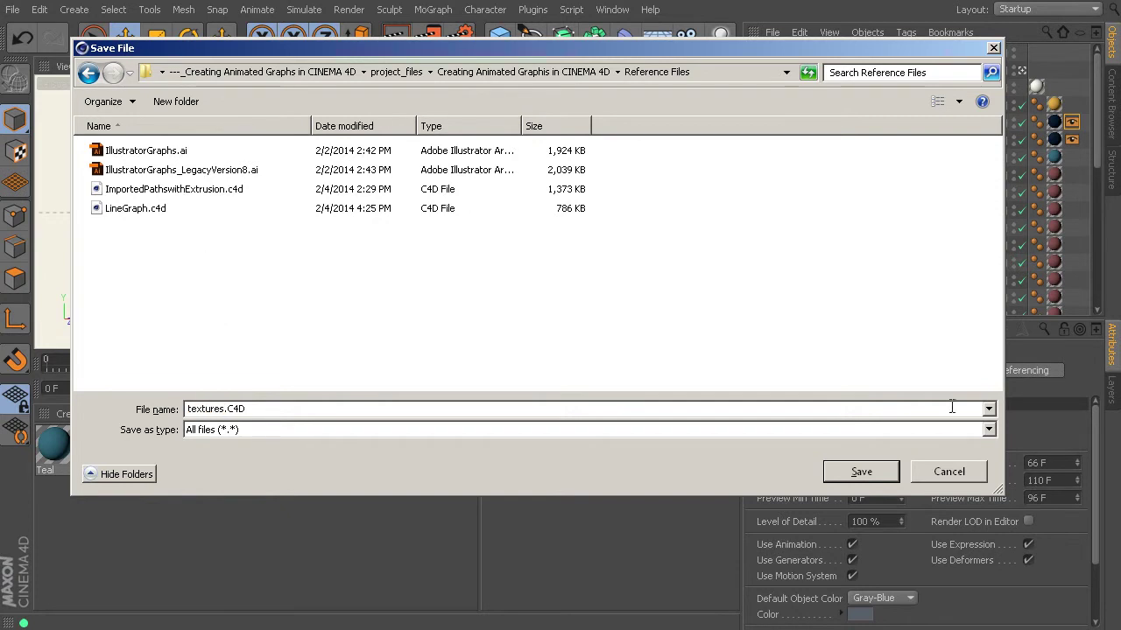
{"action": "left_click", "coordinate": [880, 470]}
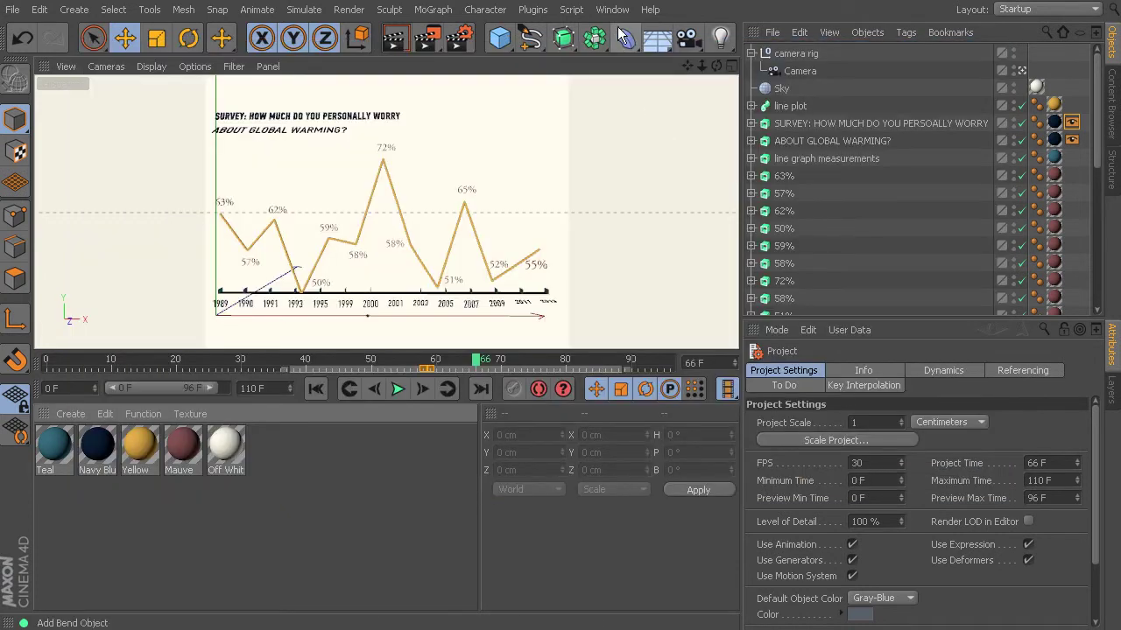
Return to the 20_Begin.c4d project and load the materials from textures.C4D into it.
{"action": "left_click", "coordinate": [616, 11]}
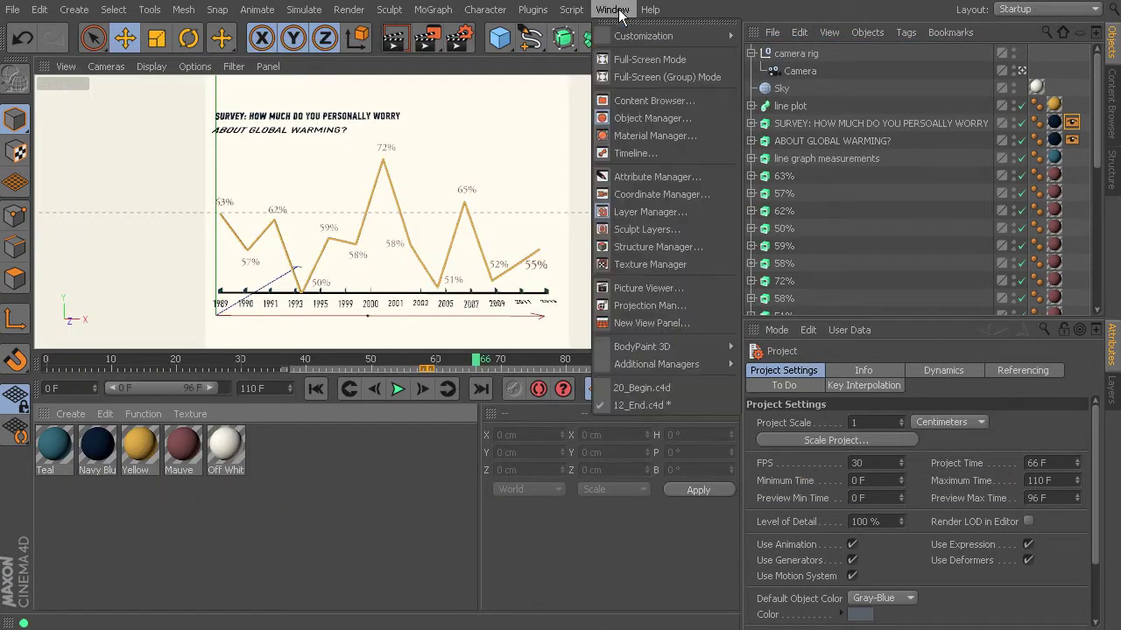
{"action": "left_click", "coordinate": [637, 388]}
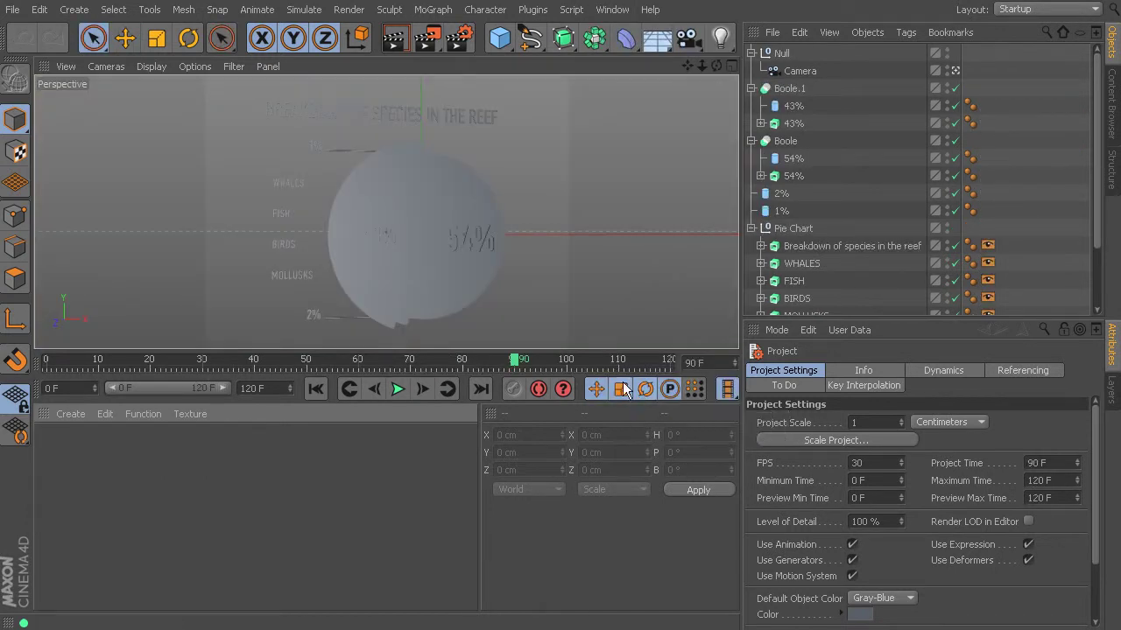
{"action": "left_click", "coordinate": [79, 418]}
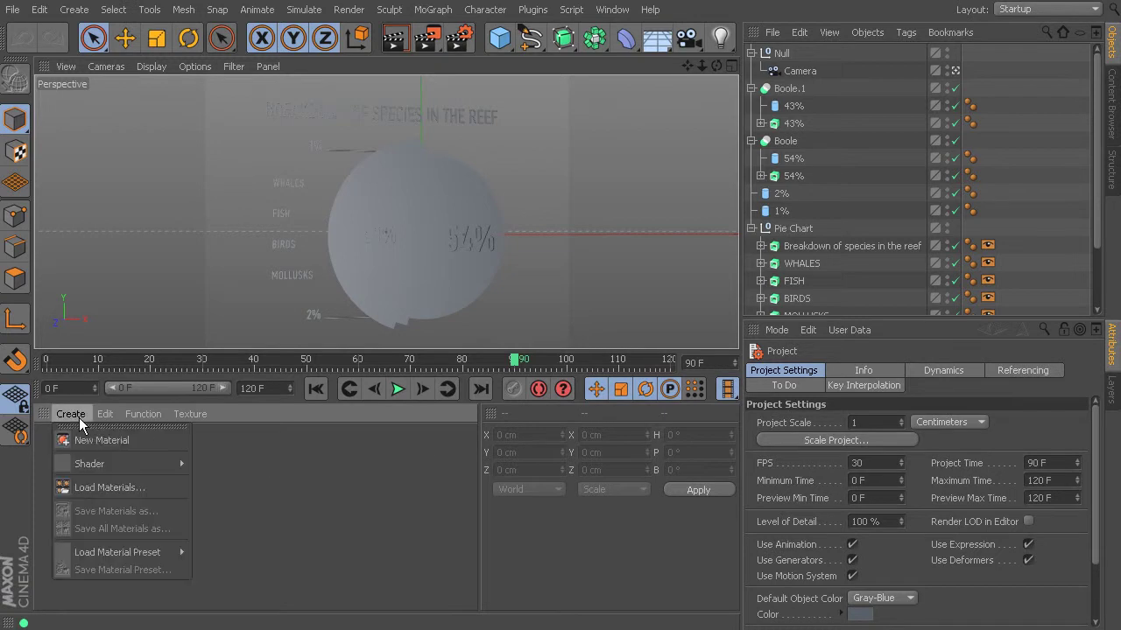
{"action": "left_click", "coordinate": [105, 487]}
{"action": "left_click", "coordinate": [151, 229]}
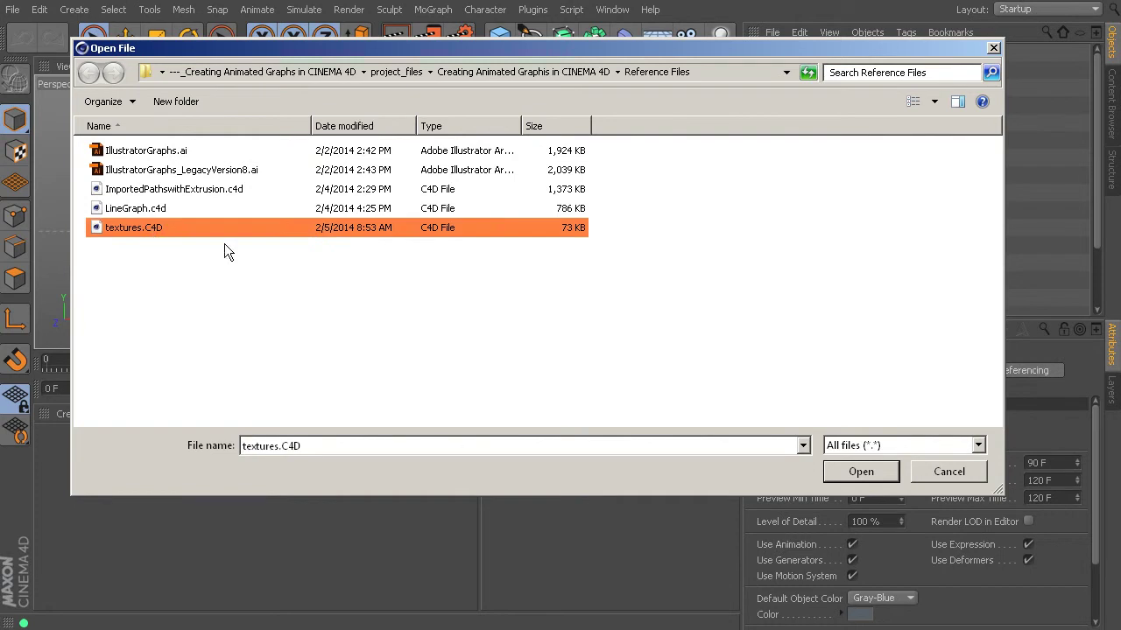
{"action": "left_click", "coordinate": [860, 472]}
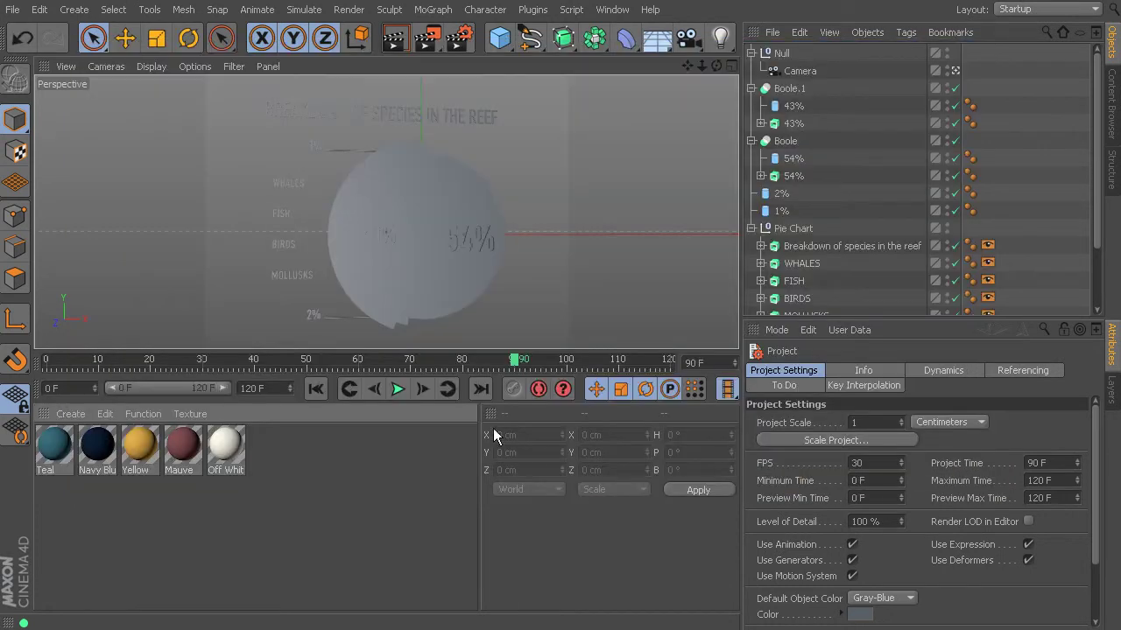
{"action": "left_click_drag", "start_coordinate": [507, 361], "coordinate": [495, 474]}
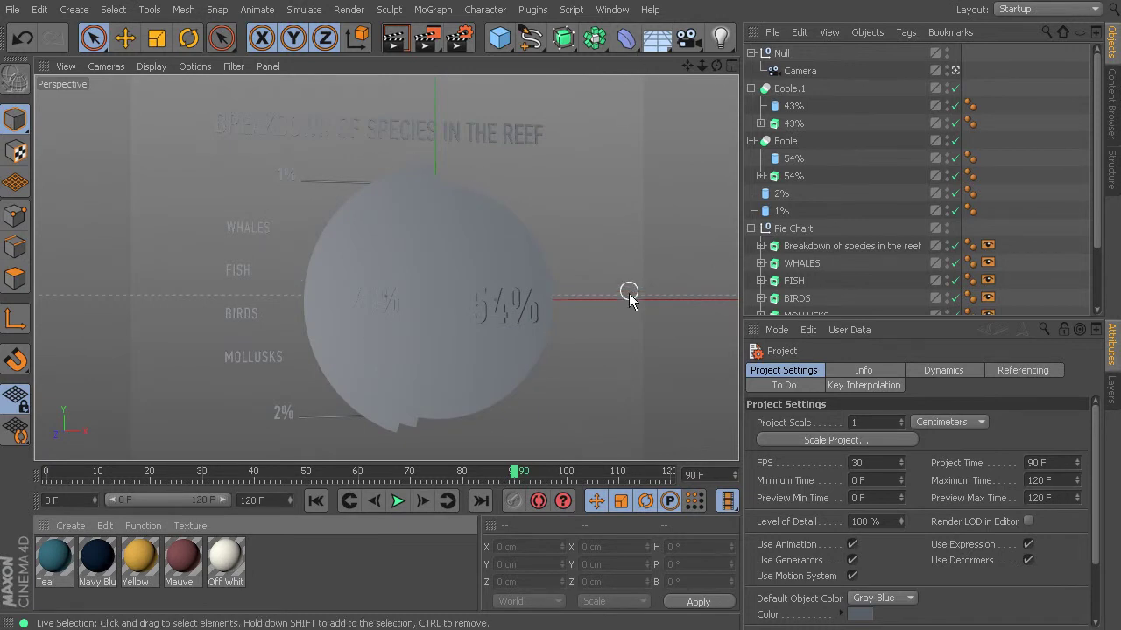
Add a Sky object, apply the Off White material to it, and collapse the camera's Null group.
{"action": "left_click", "coordinate": [657, 40]}
{"action": "left_click", "coordinate": [700, 93]}
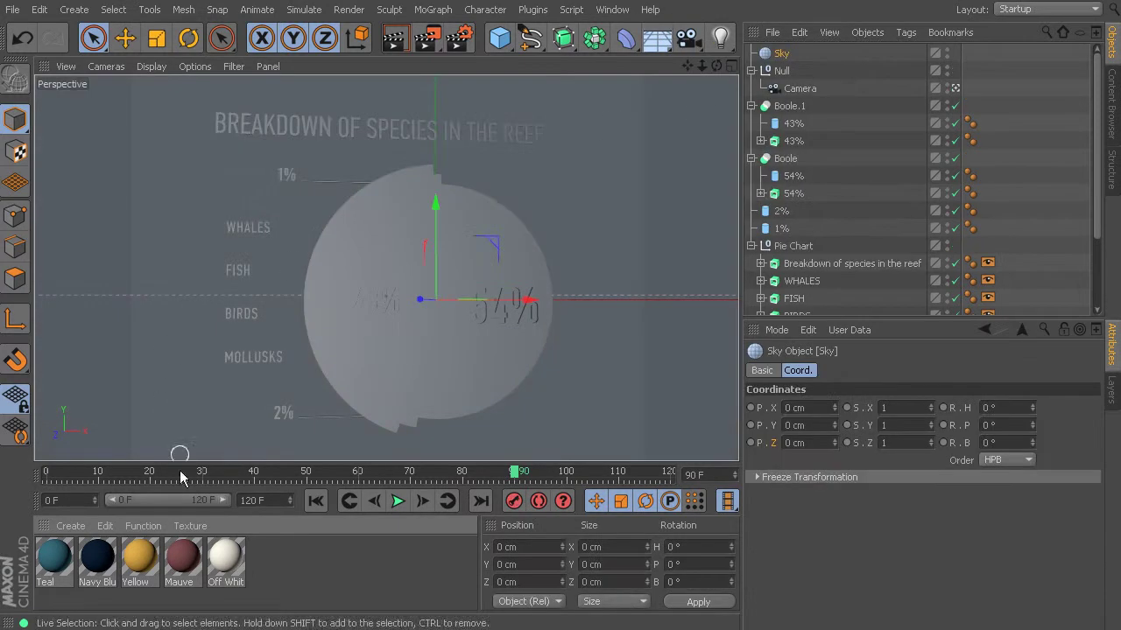
{"action": "left_click_drag", "start_coordinate": [230, 557], "coordinate": [782, 54]}
{"action": "left_click", "coordinate": [751, 70]}
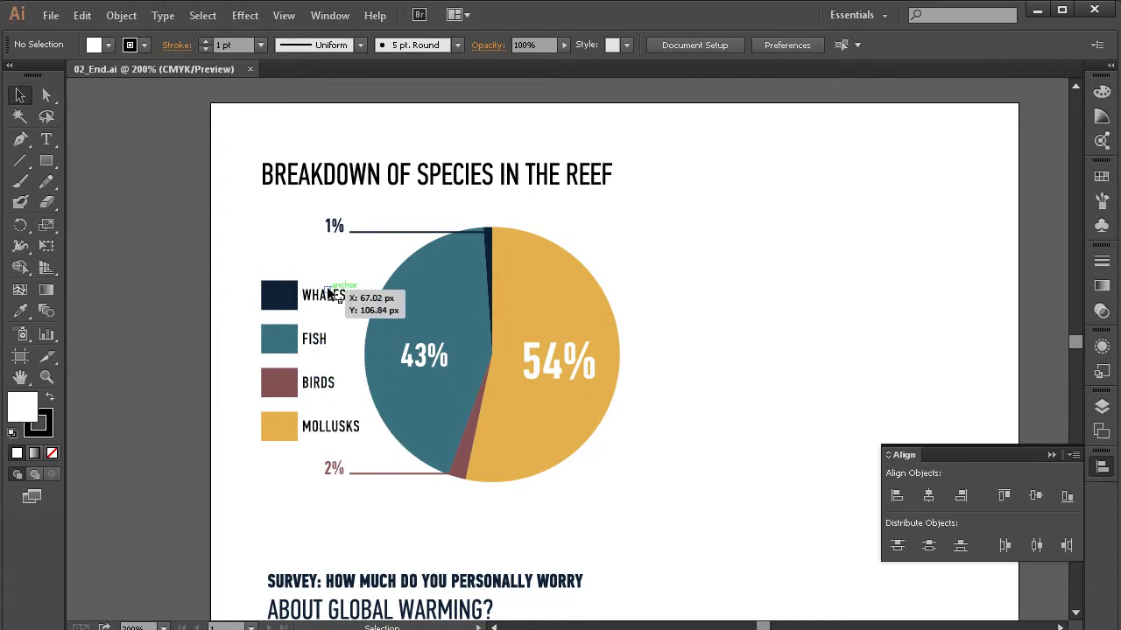
Back in CINEMA 4D, apply Yellow to the 54% cylinder and Off White to the extruded 54% number.
{"action": "left_click", "coordinate": [1036, 16]}
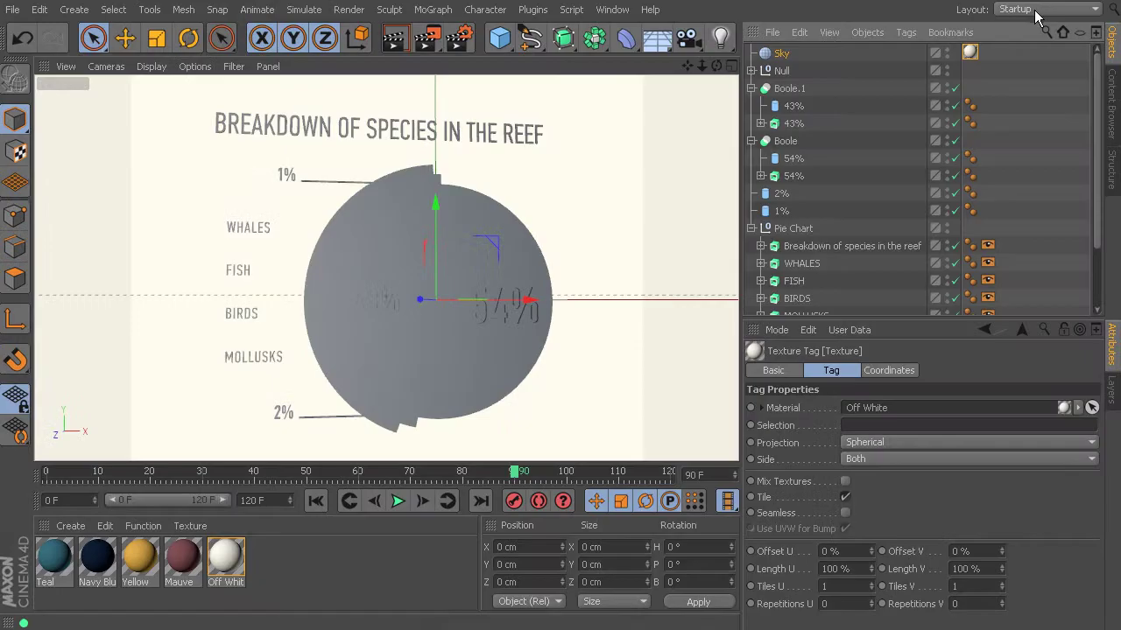
{"action": "left_click_drag", "start_coordinate": [140, 560], "coordinate": [471, 355]}
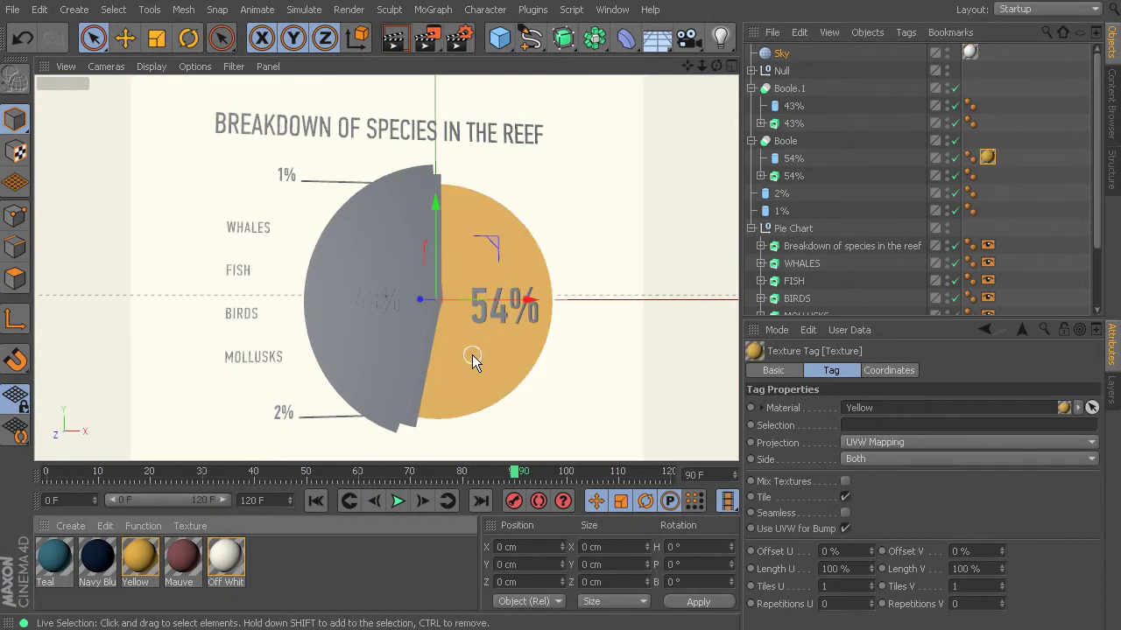
{"action": "left_click", "coordinate": [793, 160]}
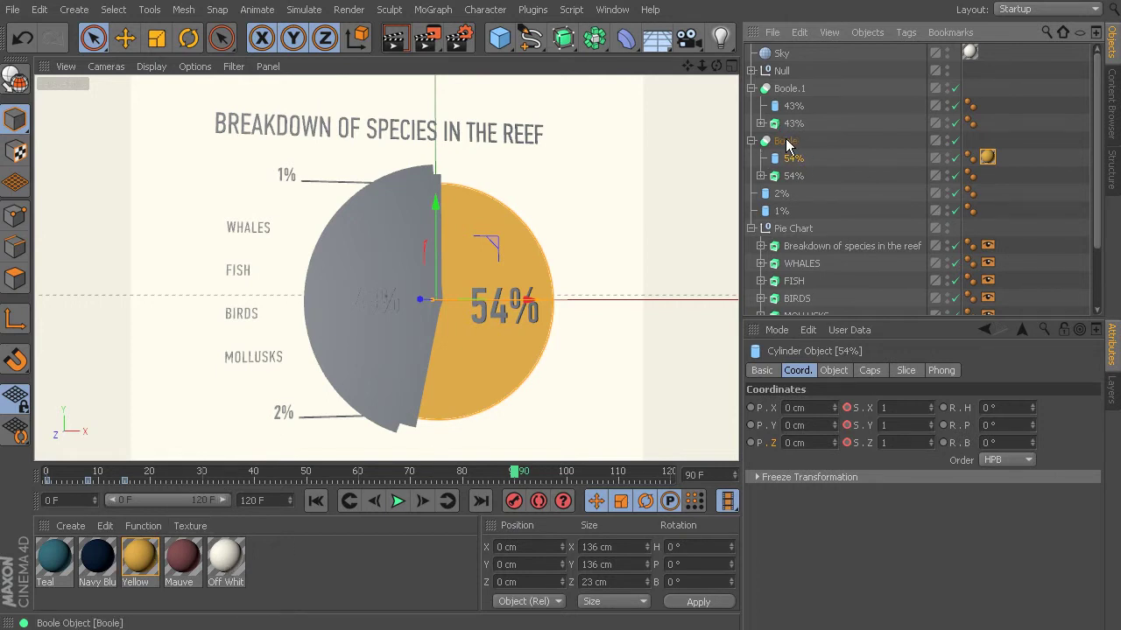
{"action": "left_click", "coordinate": [752, 141]}
{"action": "left_click", "coordinate": [752, 141]}
{"action": "left_click_drag", "start_coordinate": [220, 556], "coordinate": [798, 178]}
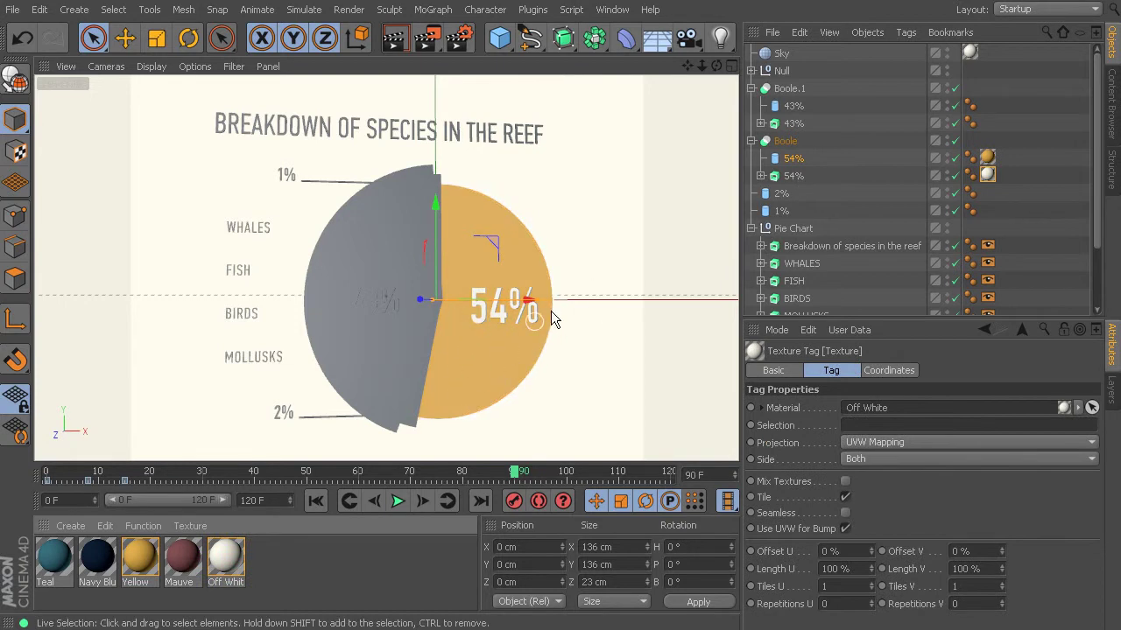
Apply Off White to the extruded 43% number and Teal to the 43% cylinder, and collapse both Boole groups.
{"action": "left_click_drag", "start_coordinate": [229, 564], "coordinate": [792, 123]}
{"action": "left_click_drag", "start_coordinate": [58, 568], "coordinate": [795, 106]}
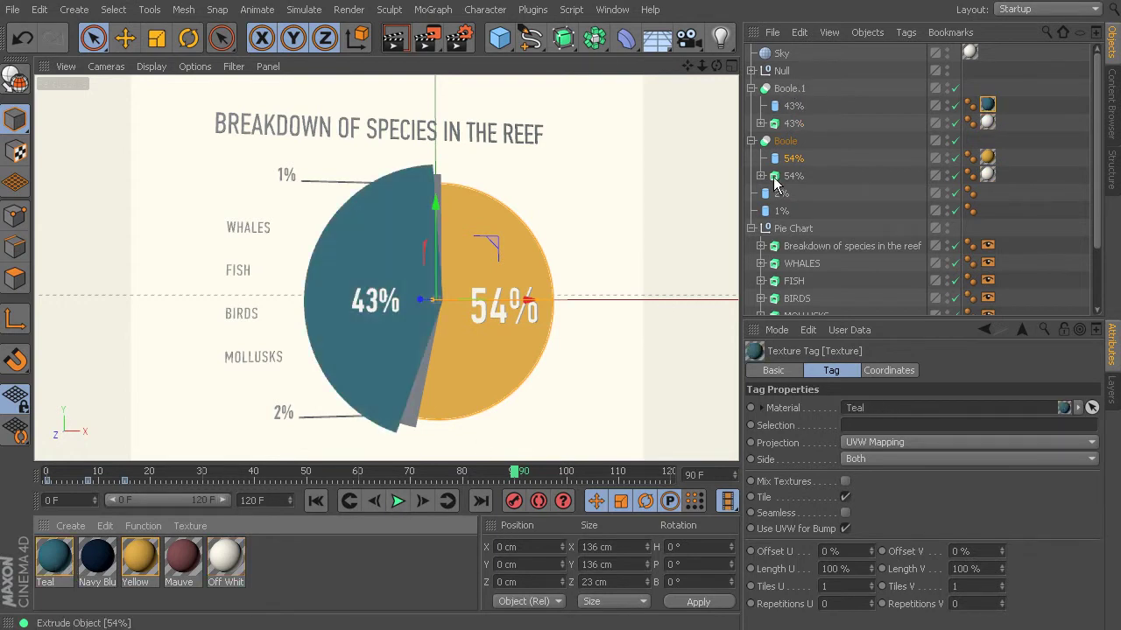
{"action": "left_click", "coordinate": [751, 88]}
{"action": "left_click", "coordinate": [751, 106]}
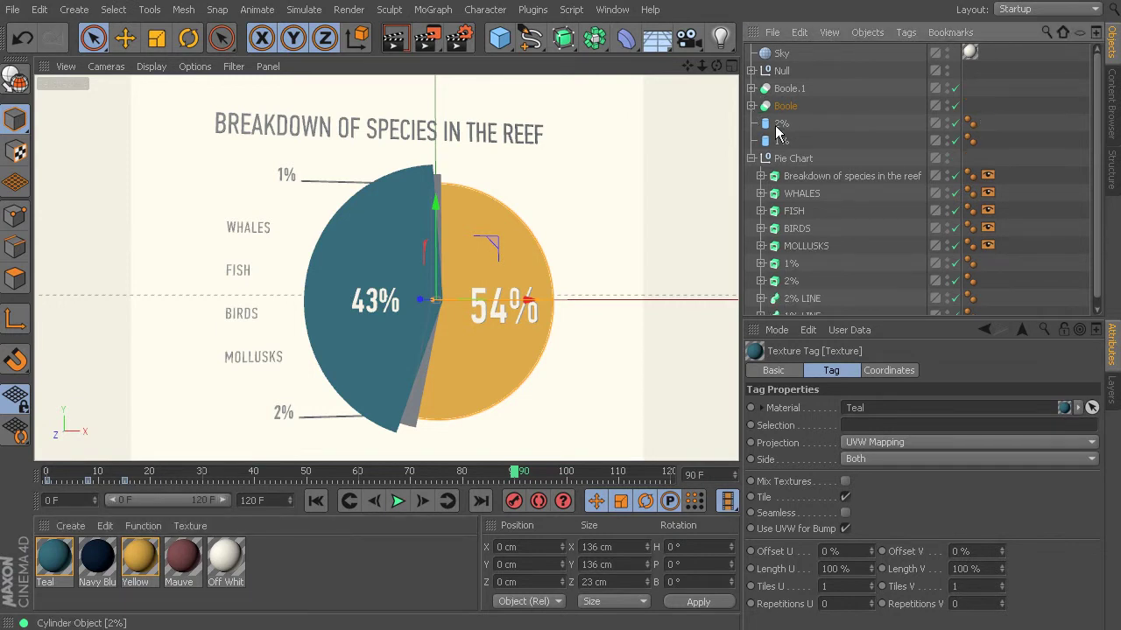
Apply Mauve to the 2% cylinder and Navy Blue to the 1% cylinder.
{"action": "left_click", "coordinate": [780, 124]}
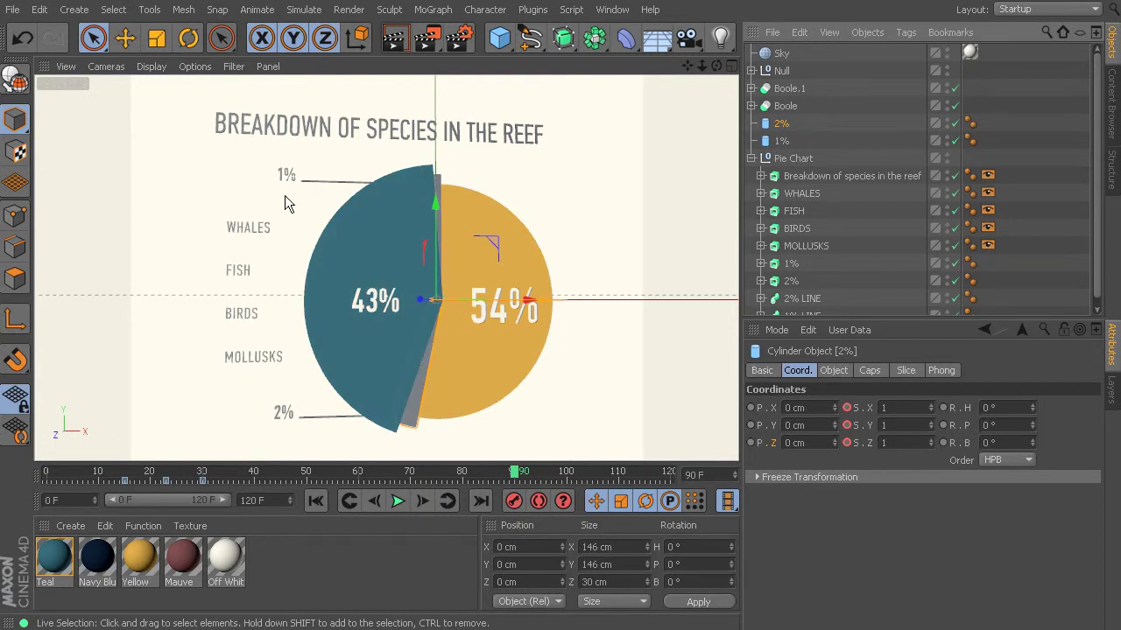
{"action": "left_click_drag", "start_coordinate": [746, 138], "coordinate": [782, 123]}
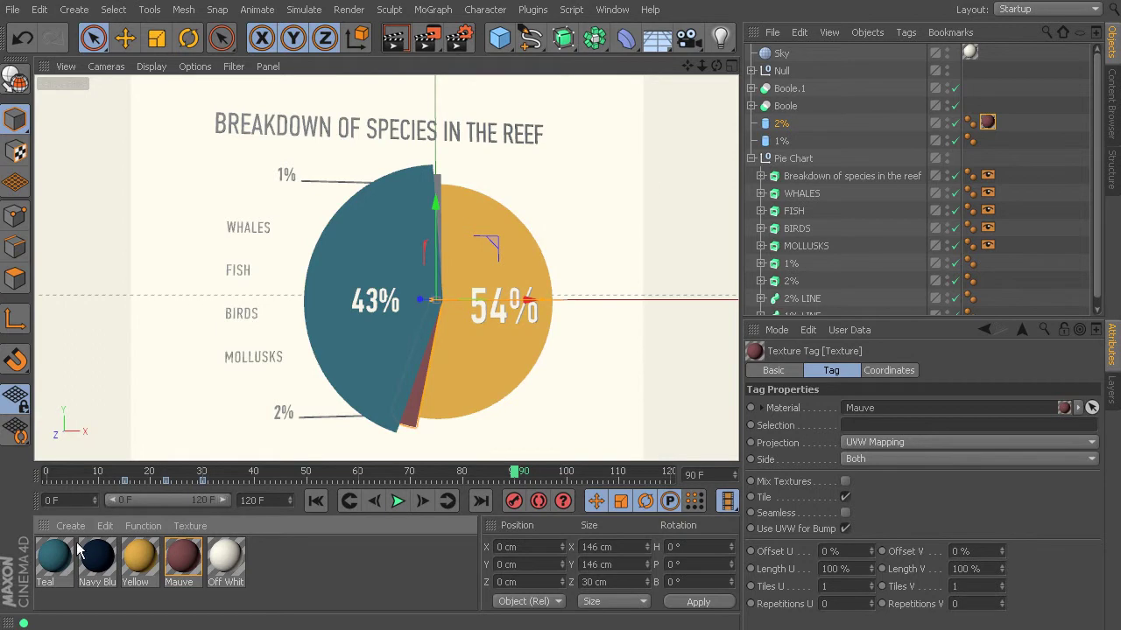
{"action": "left_click_drag", "start_coordinate": [97, 560], "coordinate": [782, 147]}
Apply Navy Blue to the extruded "Breakdown of species in the reef" title and the WHALES label.
{"action": "left_click", "coordinate": [789, 177]}
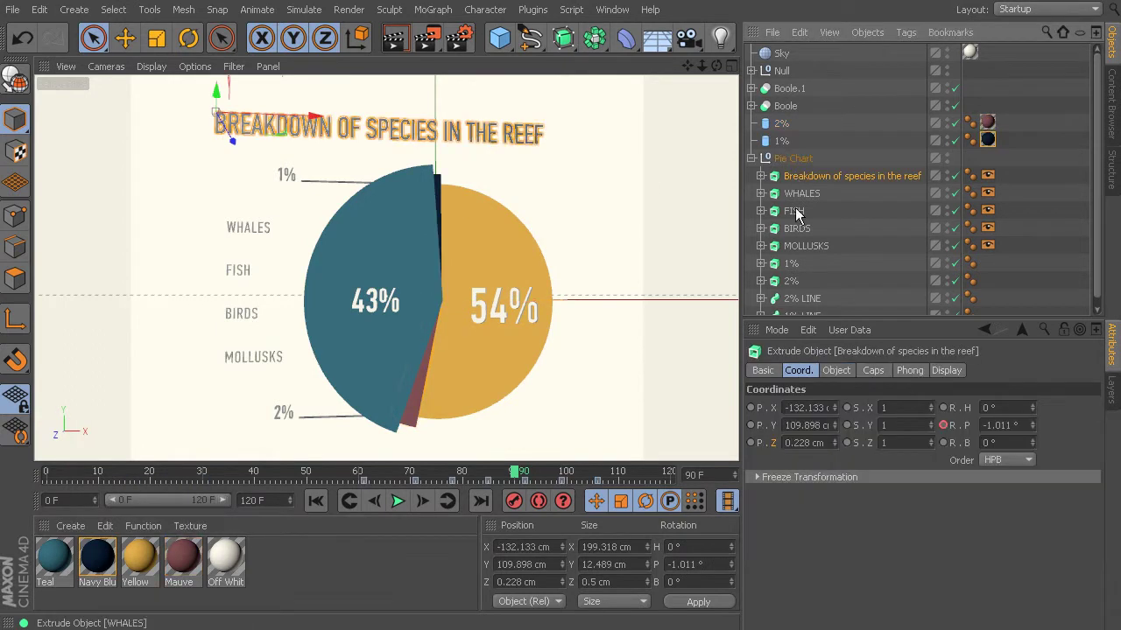
{"action": "left_click_drag", "start_coordinate": [98, 560], "coordinate": [839, 182]}
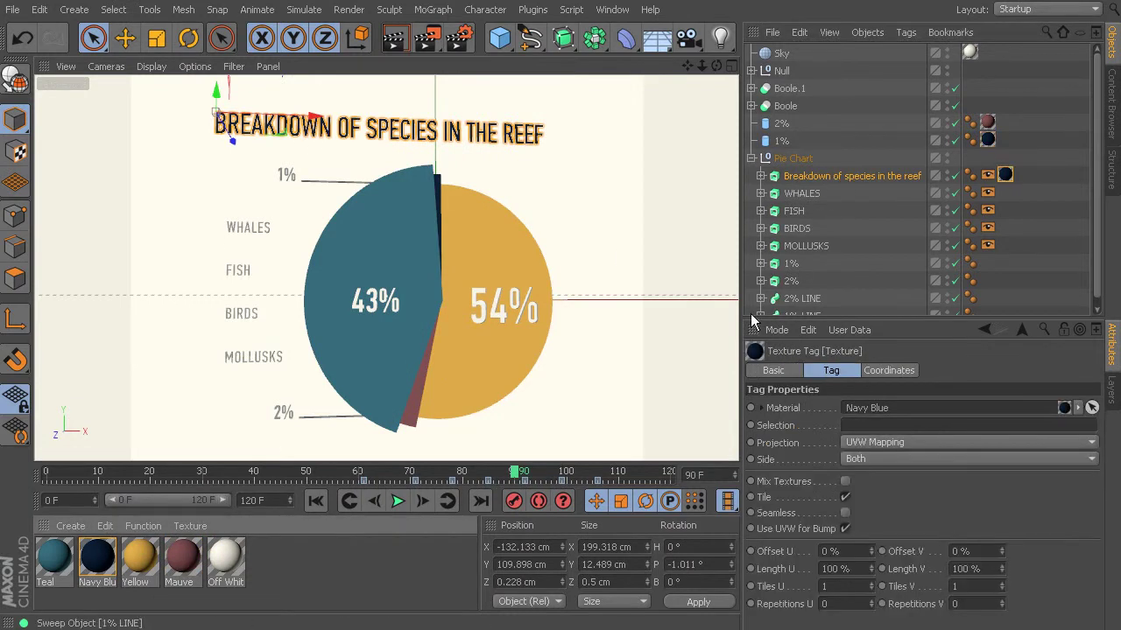
{"action": "left_click", "coordinate": [807, 193]}
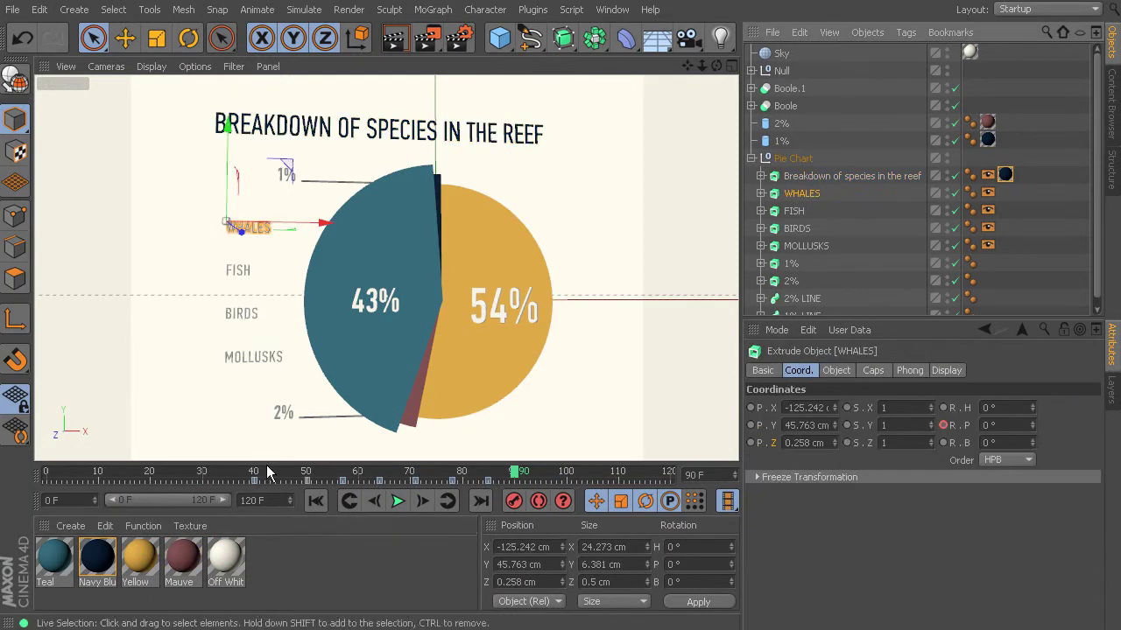
{"action": "left_click_drag", "start_coordinate": [107, 576], "coordinate": [827, 193]}
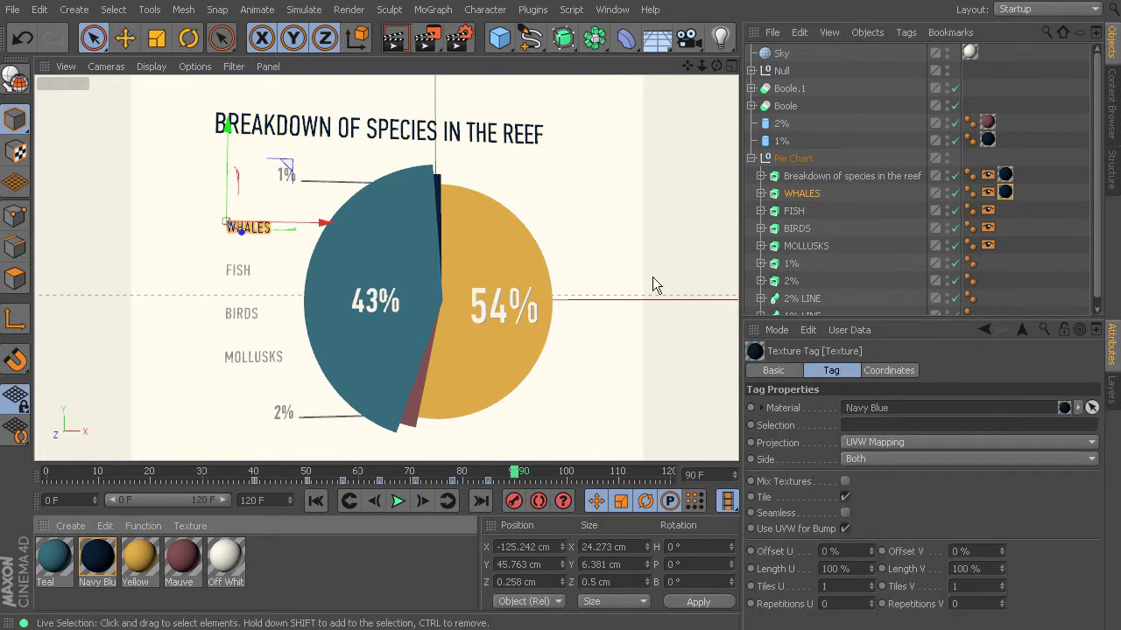
Apply Teal to the FISH label, Mauve to the BIRDS label and Yellow to the MOLLUSKS label.
{"action": "left_click_drag", "start_coordinate": [61, 564], "coordinate": [810, 214]}
{"action": "left_click_drag", "start_coordinate": [782, 263], "coordinate": [802, 227]}
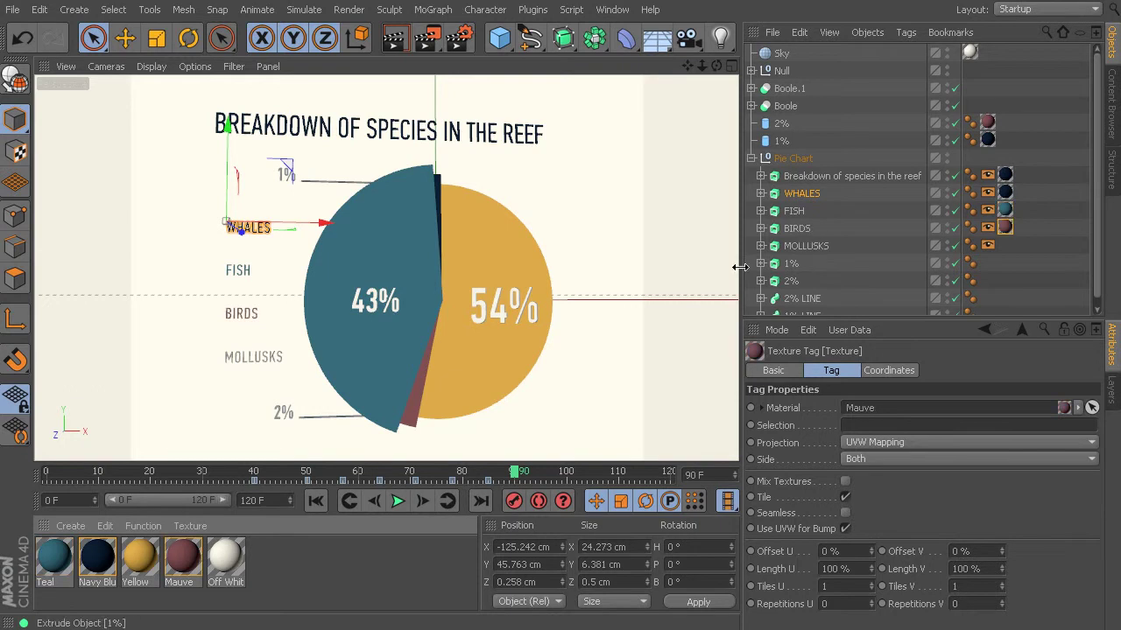
{"action": "left_click_drag", "start_coordinate": [132, 569], "coordinate": [825, 249]}
Apply Navy Blue to the 1% label and 1% LINE, and Mauve to the 2% label and 2% LINE.
{"action": "left_click", "coordinate": [792, 263]}
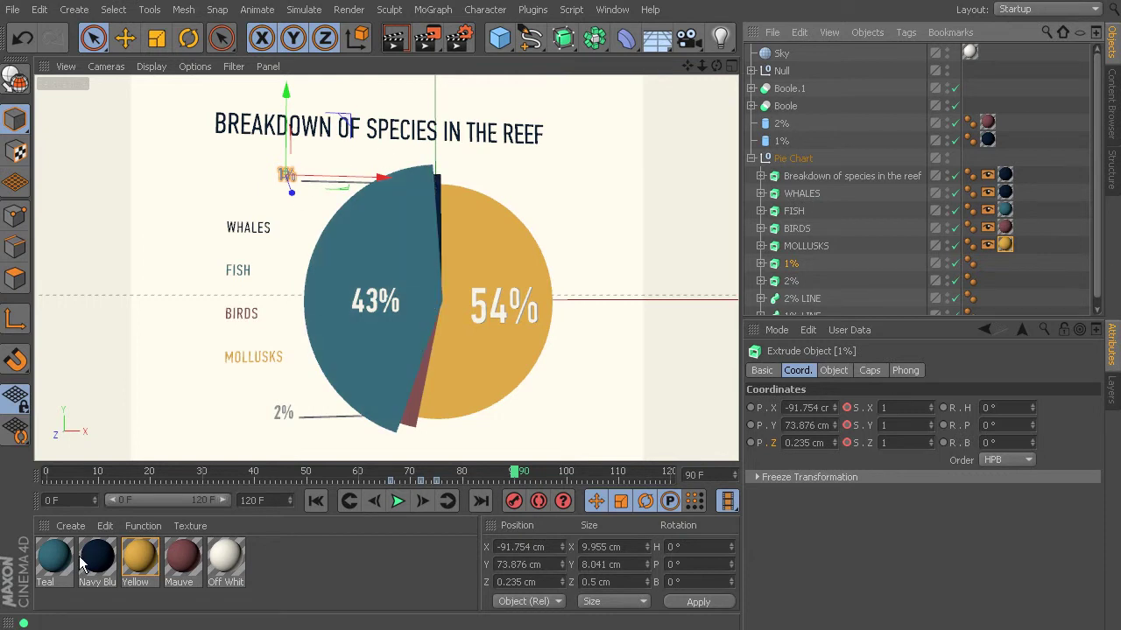
{"action": "left_click_drag", "start_coordinate": [90, 574], "coordinate": [796, 267]}
{"action": "scroll", "coordinate": [864, 266], "scroll_direction": "down", "scroll_amount": 1}
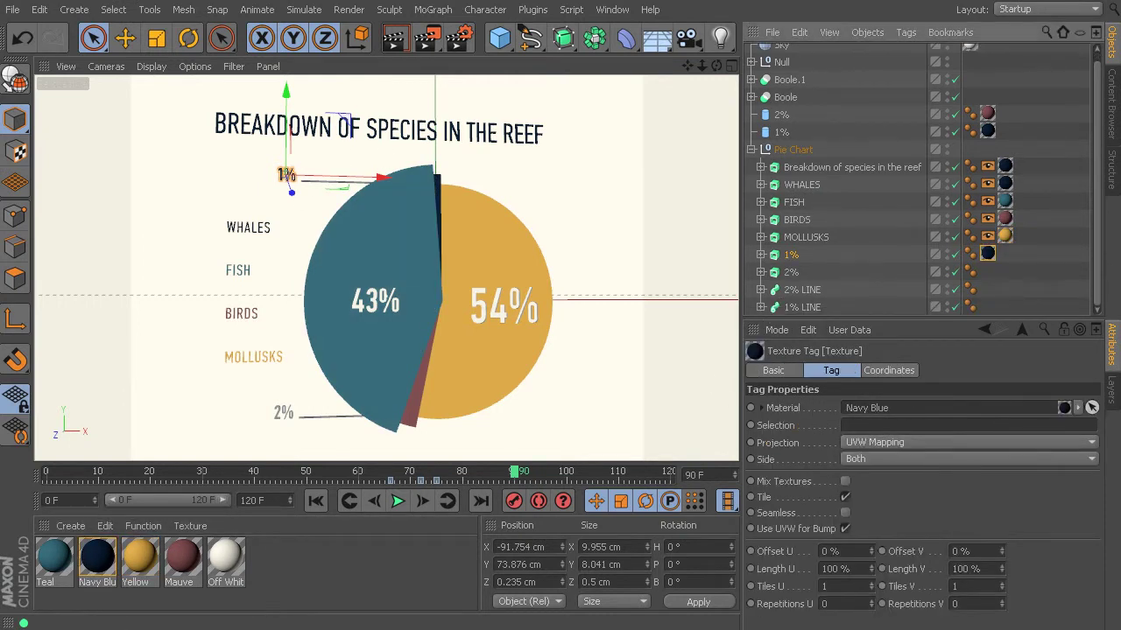
{"action": "left_click_drag", "start_coordinate": [105, 565], "coordinate": [821, 308]}
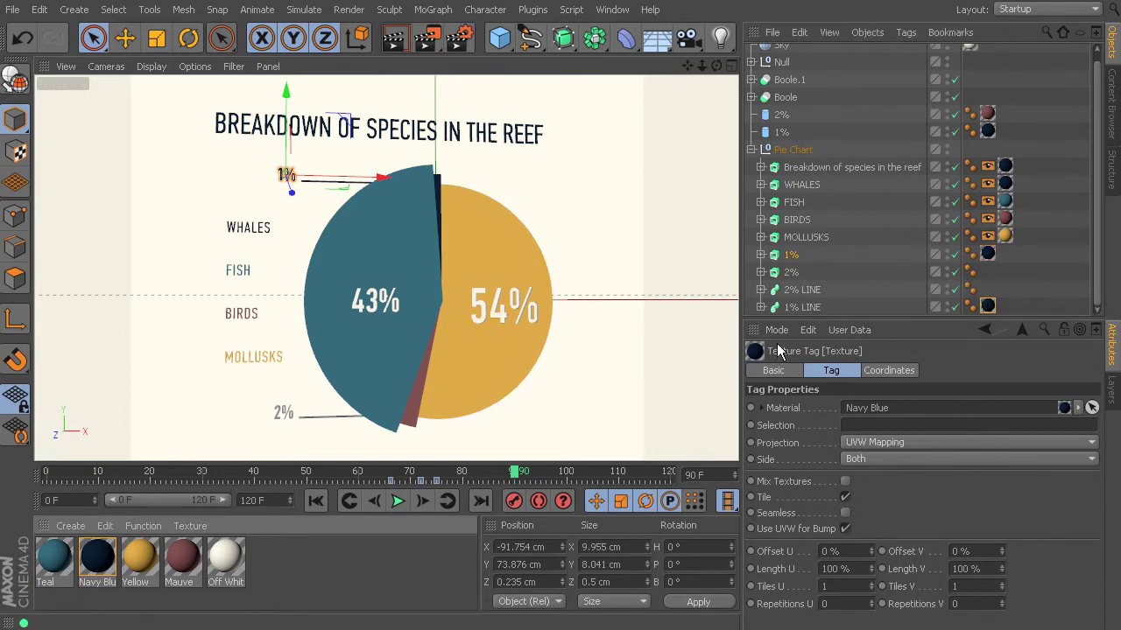
{"action": "left_click_drag", "start_coordinate": [186, 568], "coordinate": [810, 290]}
{"action": "left_click_drag", "start_coordinate": [181, 567], "coordinate": [798, 275]}
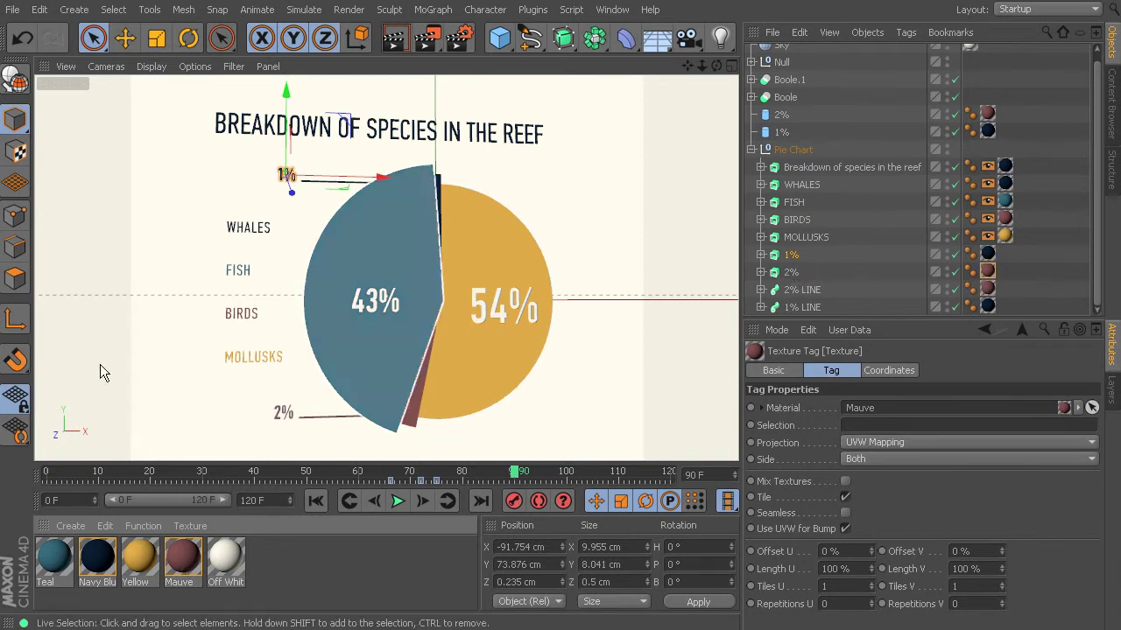
Play the textured pie chart animation from the first frame.
{"action": "left_click_drag", "start_coordinate": [46, 473], "coordinate": [665, 499]}
{"action": "left_click", "coordinate": [316, 500]}
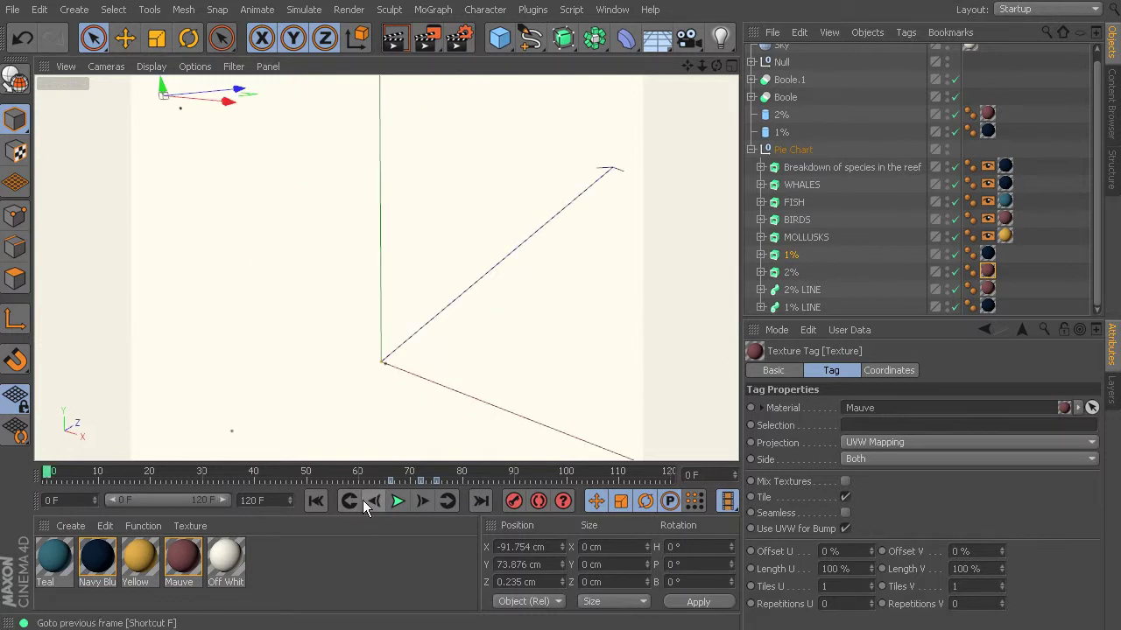
{"action": "left_click", "coordinate": [399, 501]}
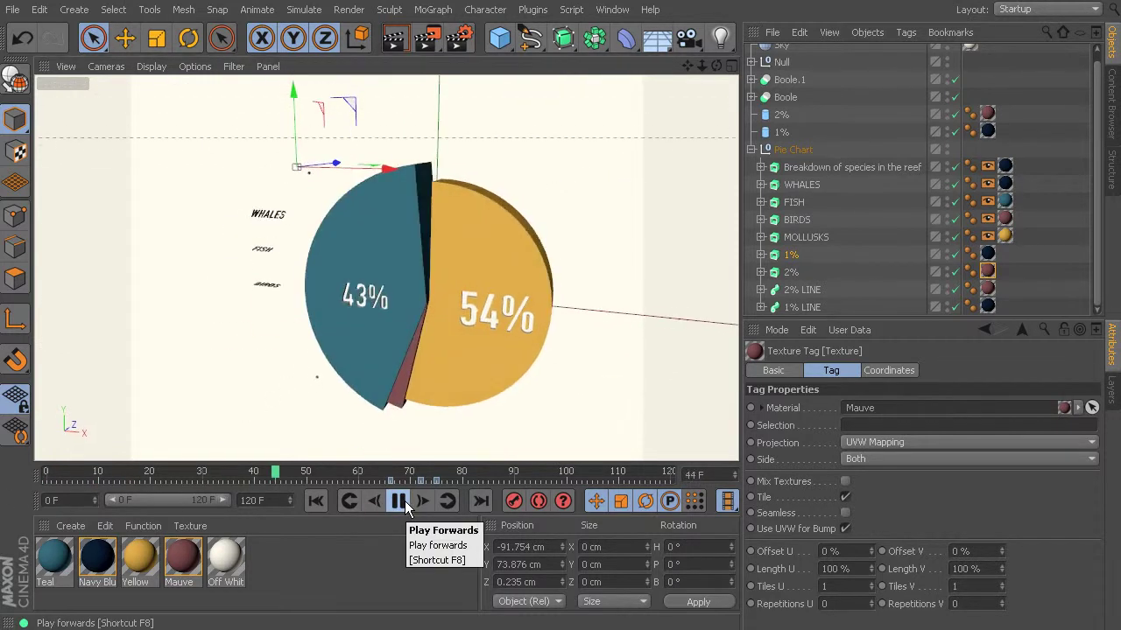